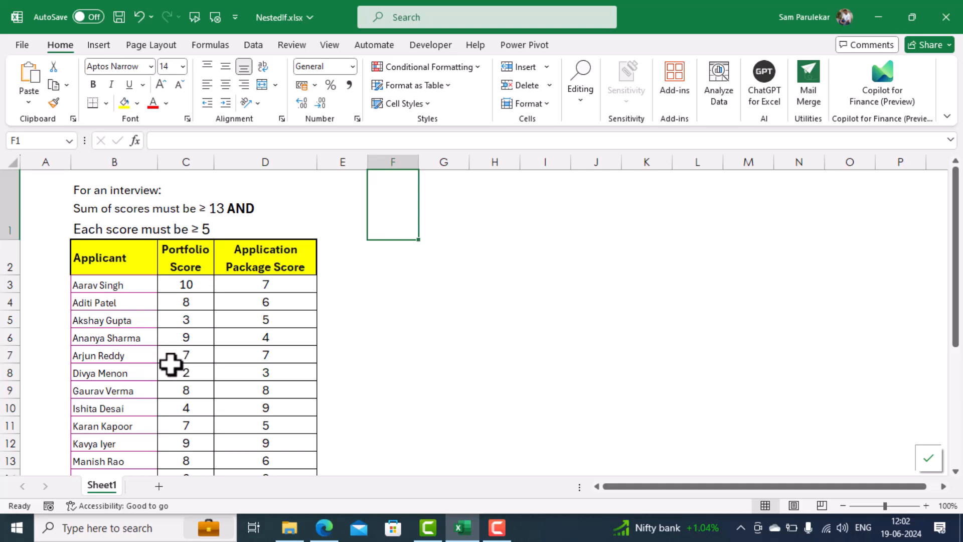
Load the applicant score table from the worksheet into the Power Query Editor.
{"action": "left_click", "coordinate": [140, 321]}
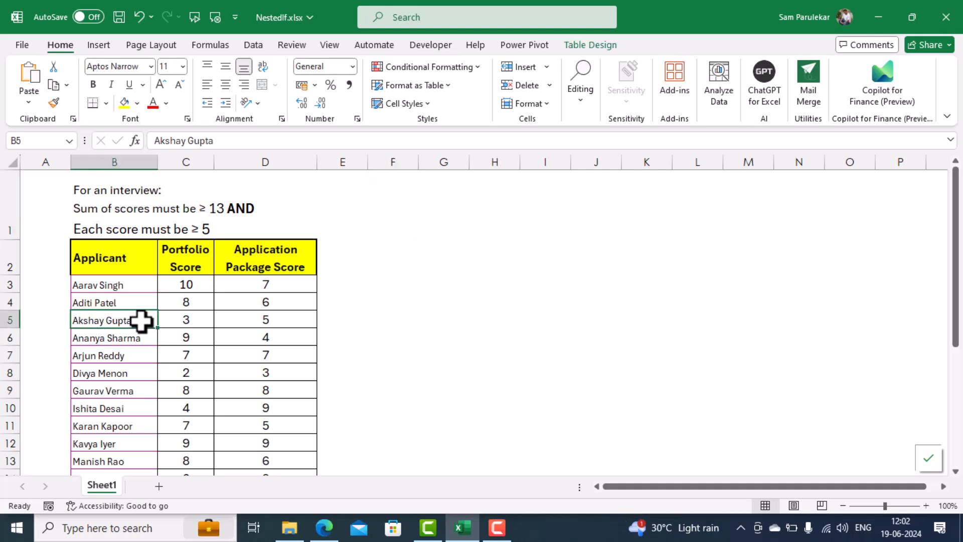
{"action": "right_click", "coordinate": [141, 321]}
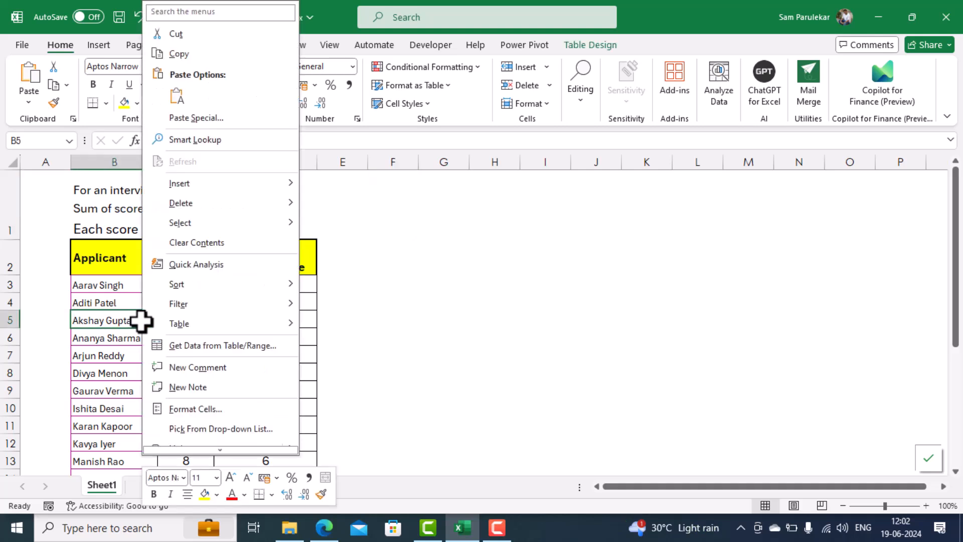
{"action": "left_click", "coordinate": [203, 346]}
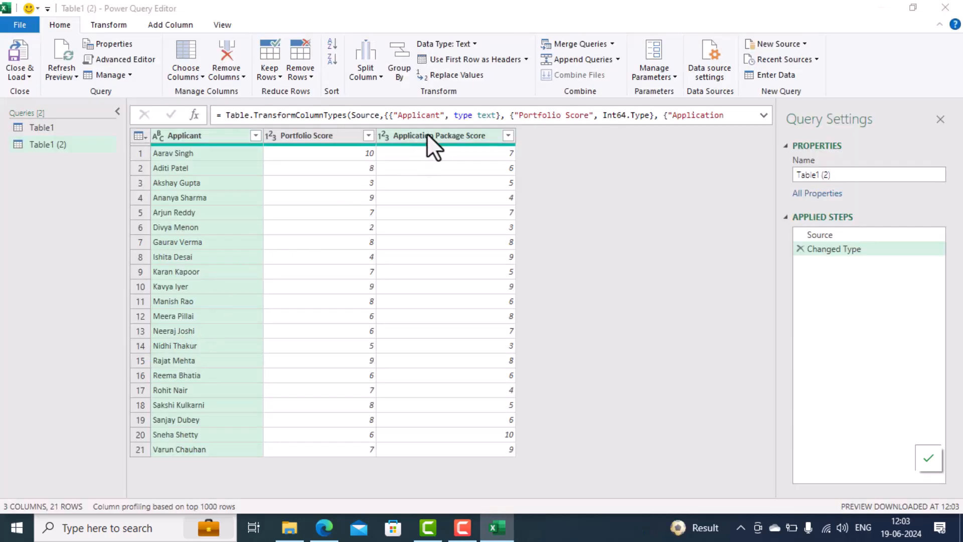
Start a new custom column in the query and name it Interview.
{"action": "left_click", "coordinate": [428, 135]}
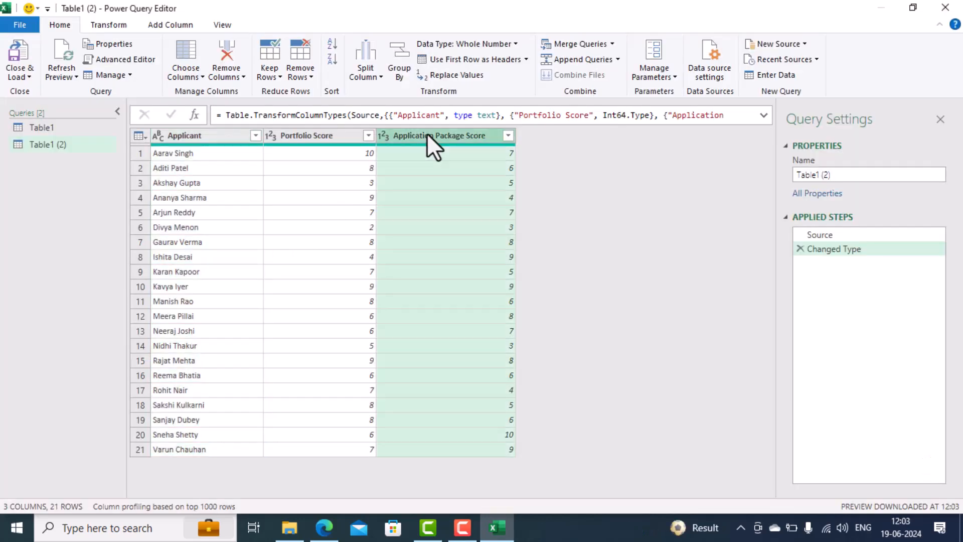
{"action": "left_click", "coordinate": [173, 26]}
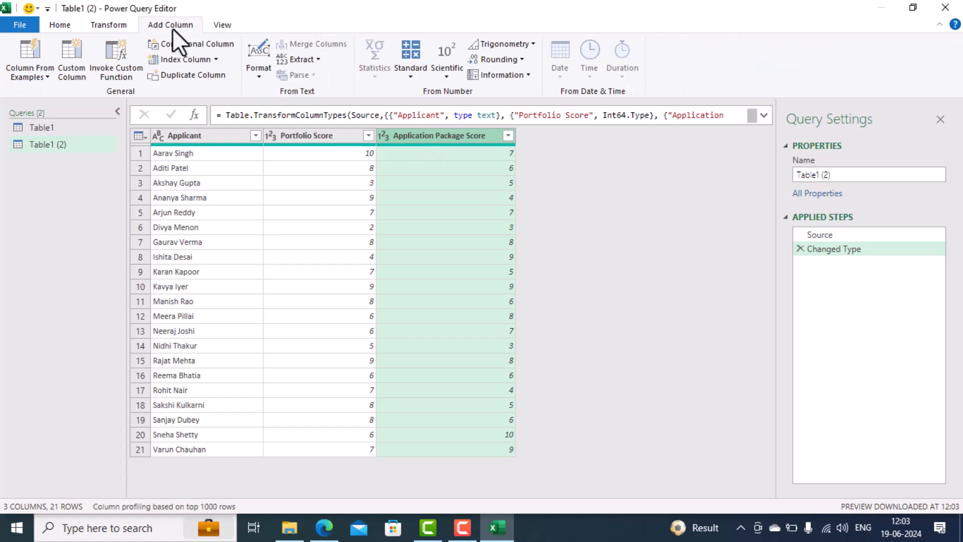
{"action": "left_click", "coordinate": [69, 61]}
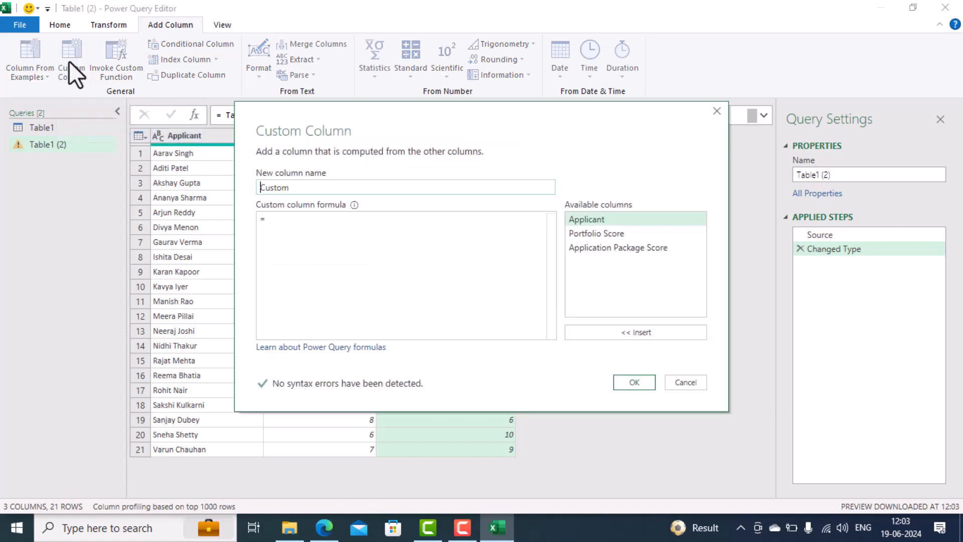
{"action": "left_click_drag", "start_coordinate": [293, 187], "coordinate": [257, 187]}
{"action": "key", "text": "BackSpace"}
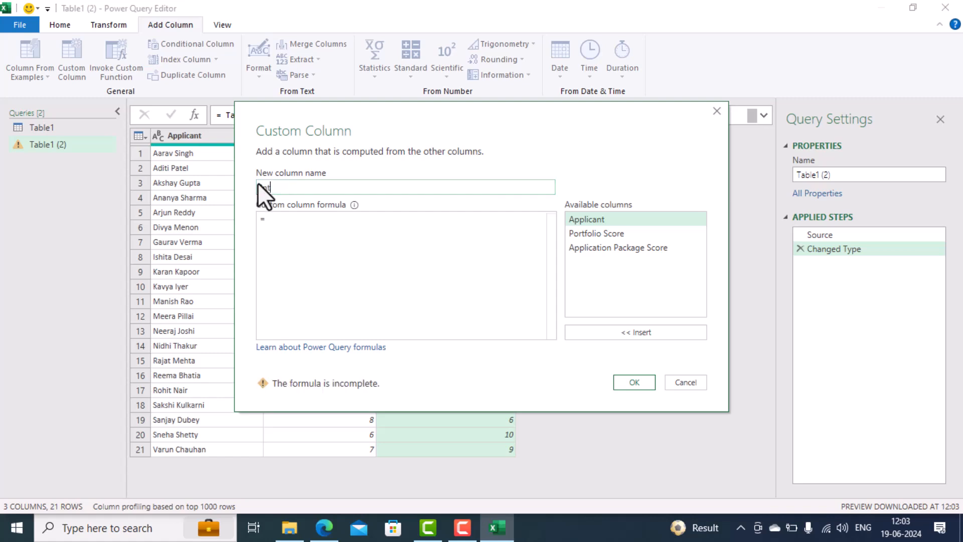
{"action": "type", "text": "Interv"}
{"action": "type", "text": "uew"}
{"action": "key", "text": "BackSpace"}
{"action": "key", "text": "BackSpace"}
{"action": "key", "text": "BackSpace"}
{"action": "type", "text": "iew"}
Begin the column formula with an if condition requiring [Portfolio Score]+[Application Package Score]>=13, continued with and.
{"action": "left_click", "coordinate": [294, 218]}
{"action": "type", "text": "if"}
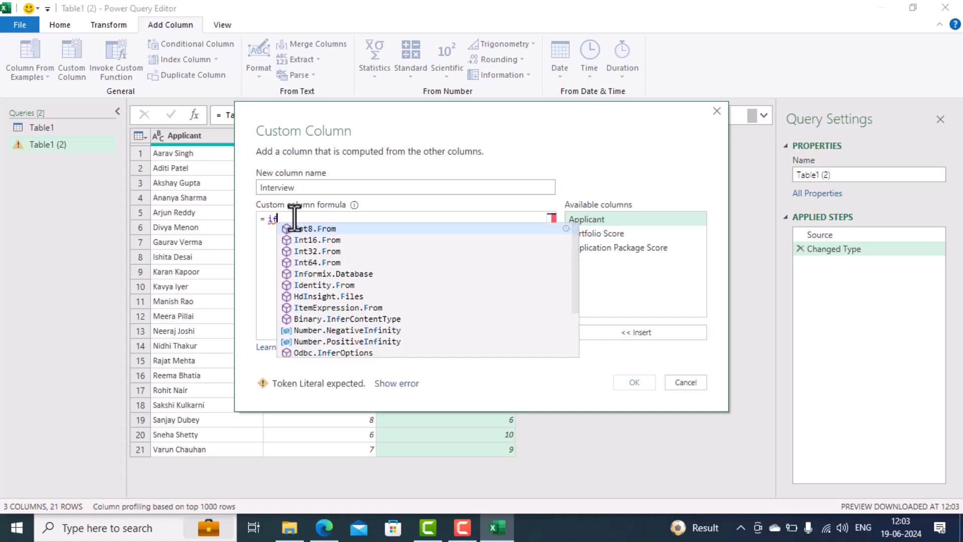
{"action": "left_click", "coordinate": [600, 236]}
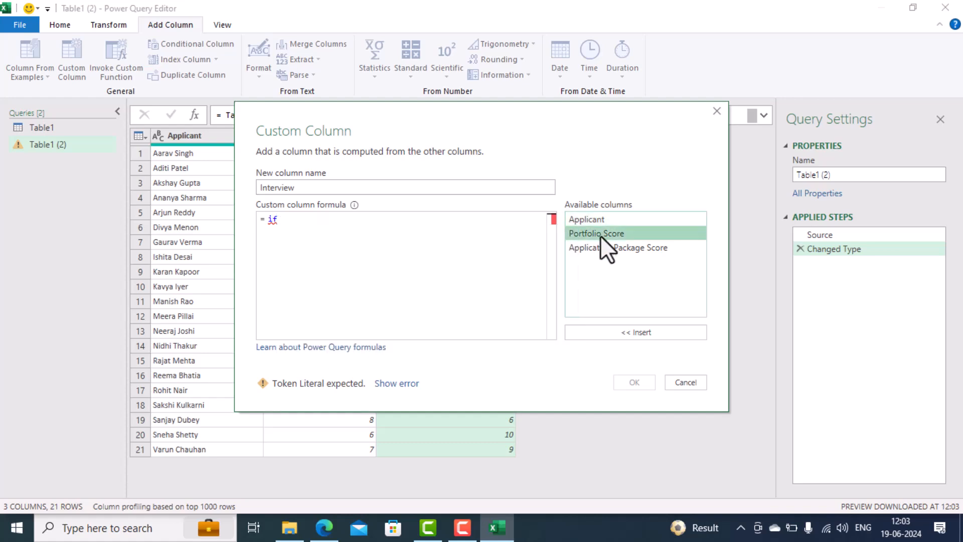
{"action": "double_click", "coordinate": [600, 235]}
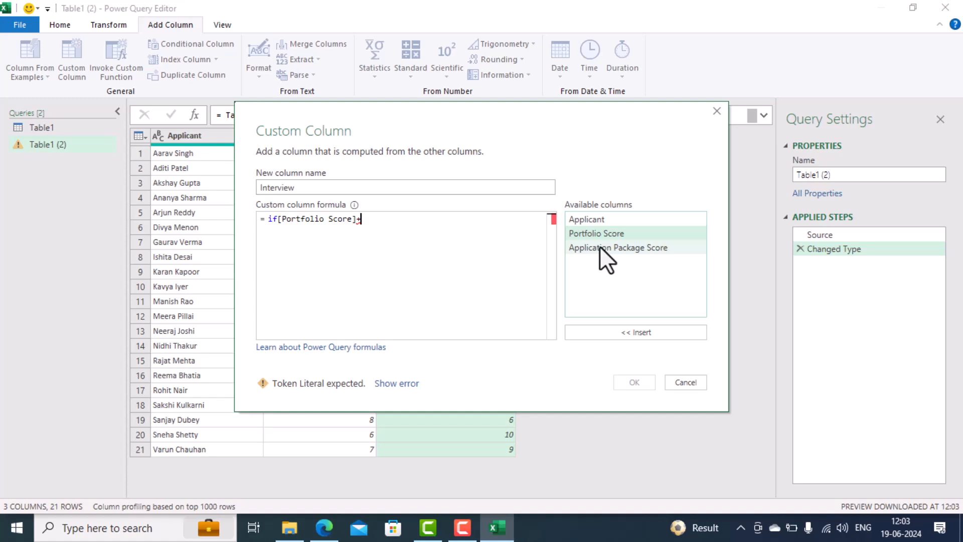
{"action": "double_click", "coordinate": [600, 246]}
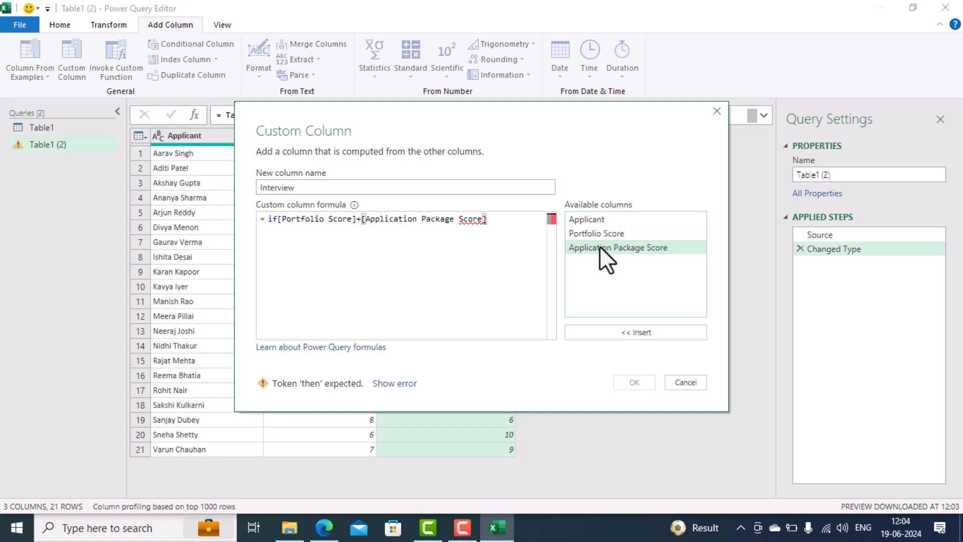
{"action": "type", "text": ">="}
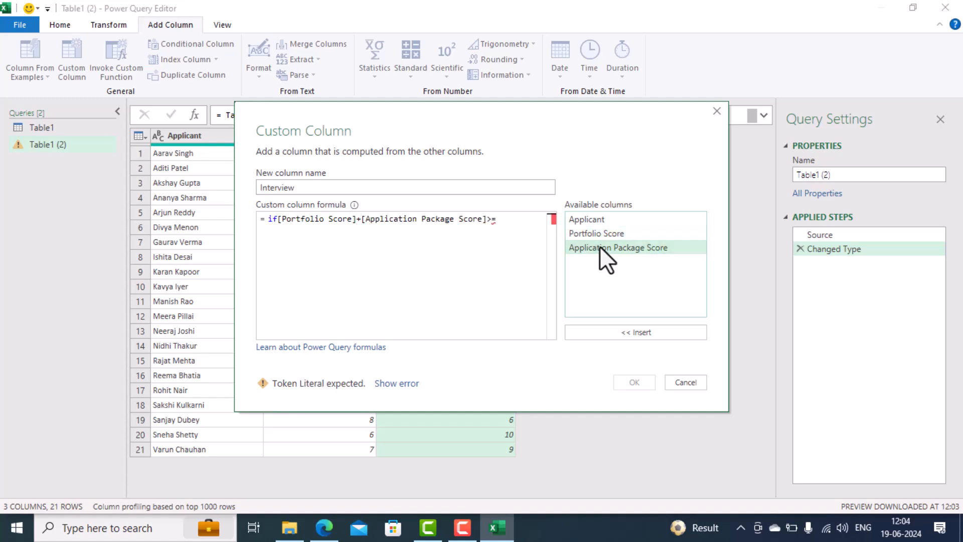
{"action": "type", "text": "13 and"}
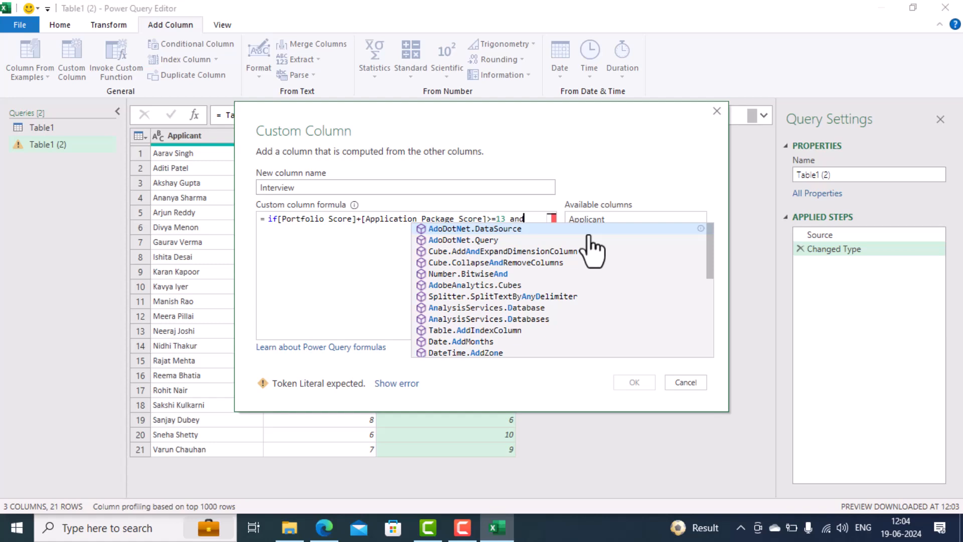
Extend the condition with [Portfolio Score]>=5 and [Application Package Score] >=5, followed by then.
{"action": "double_click", "coordinate": [588, 234]}
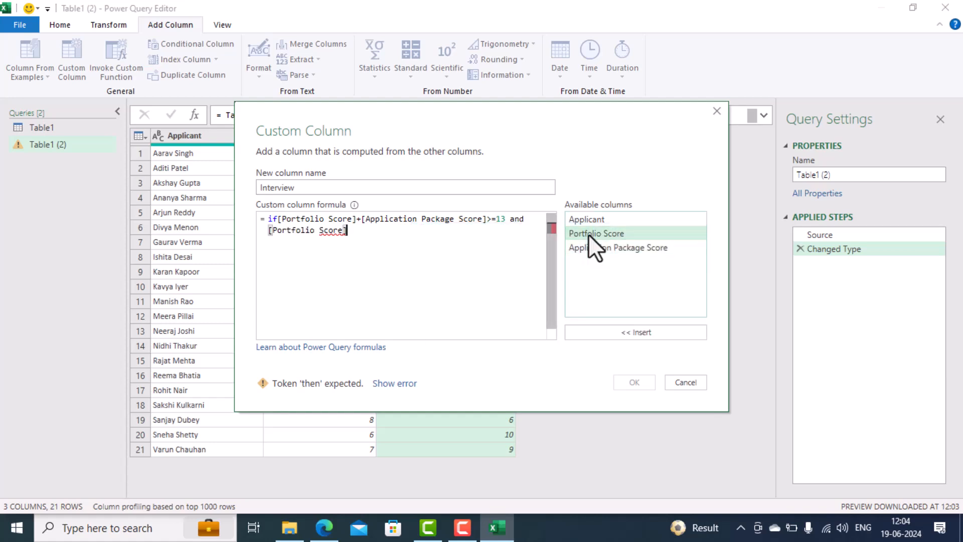
{"action": "type", "text": ">=5 "}
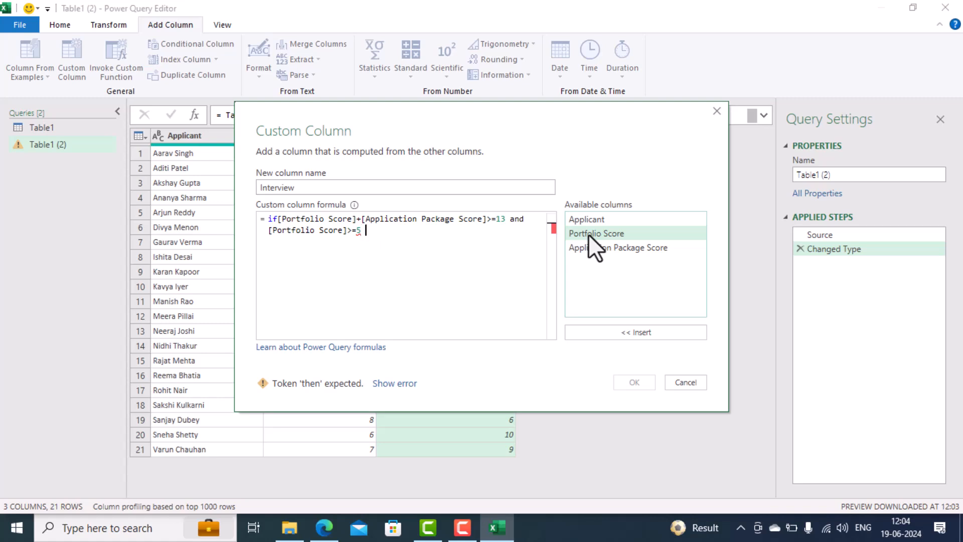
{"action": "type", "text": "and"}
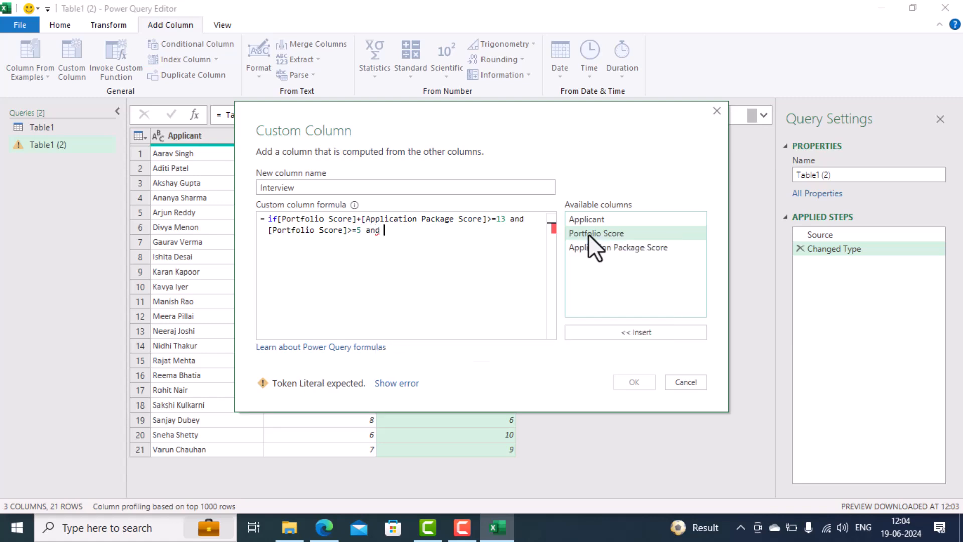
{"action": "double_click", "coordinate": [600, 245]}
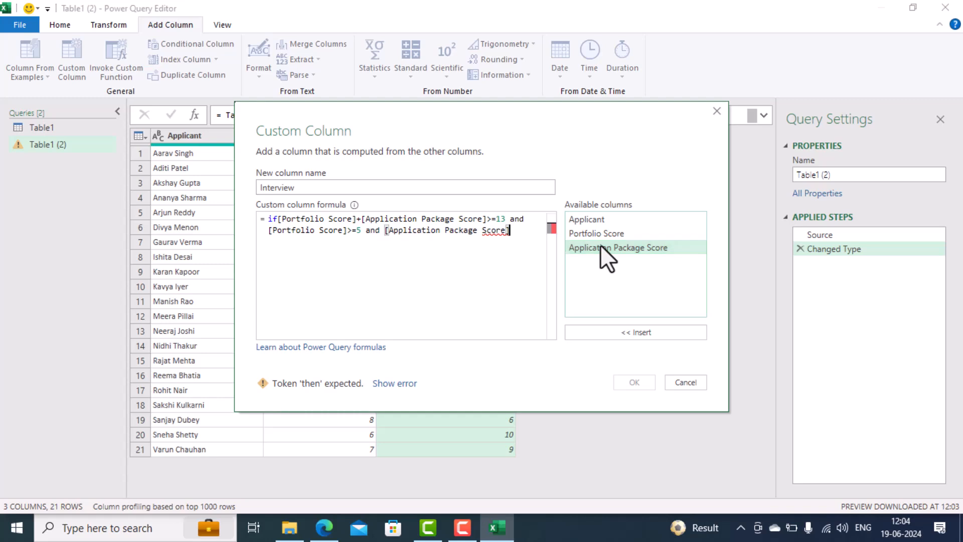
{"action": "type", "text": ">=5 then"}
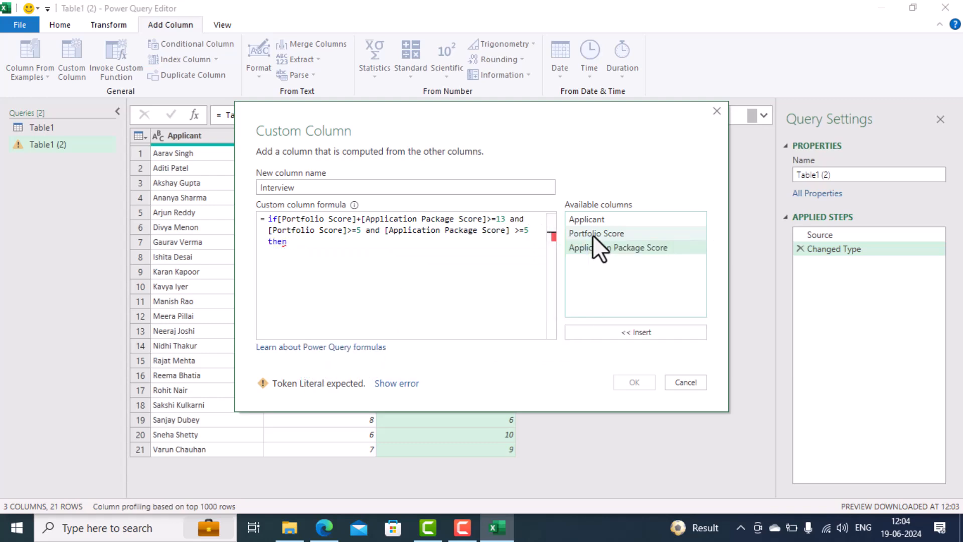
Complete the formula to return "Interview" else "sorry", and add the custom column to the query.
{"action": "type", "text": " \"i"}
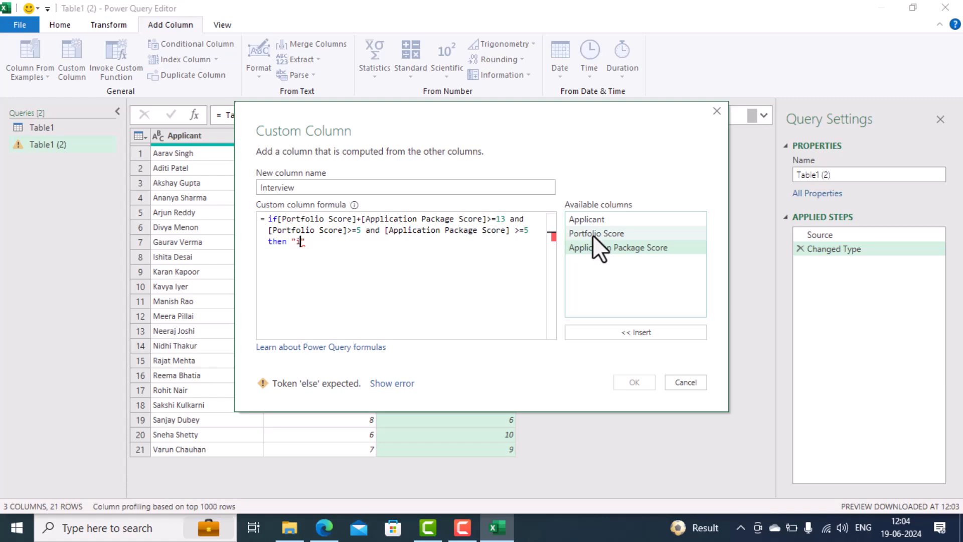
{"action": "key", "text": "BackSpace"}
{"action": "type", "text": "Interview\" els"}
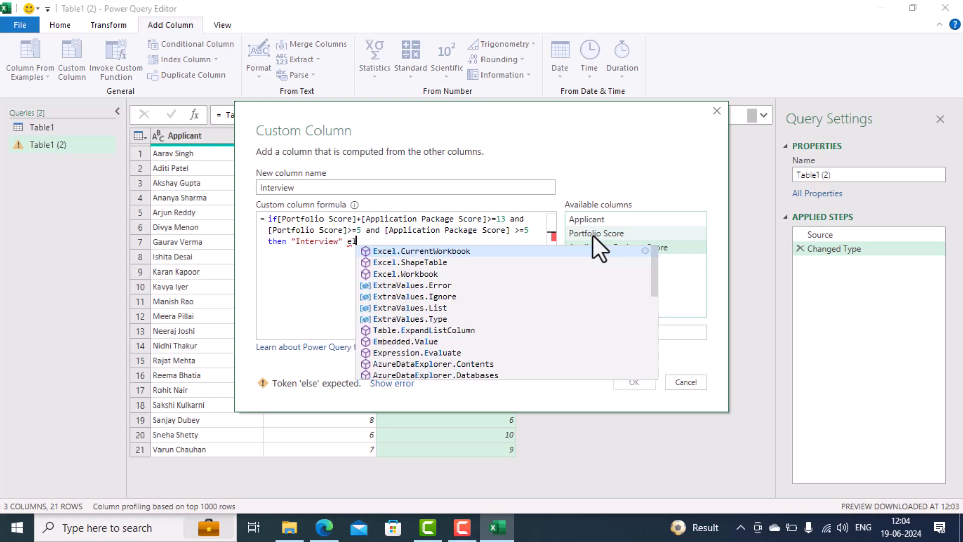
{"action": "type", "text": "e \"s"}
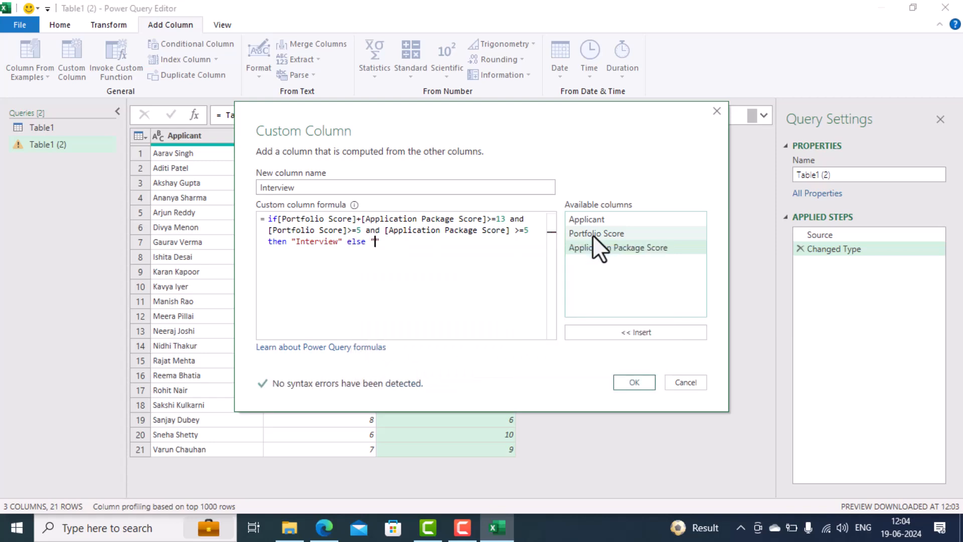
{"action": "type", "text": "orryu"}
{"action": "key", "text": "BackSpace"}
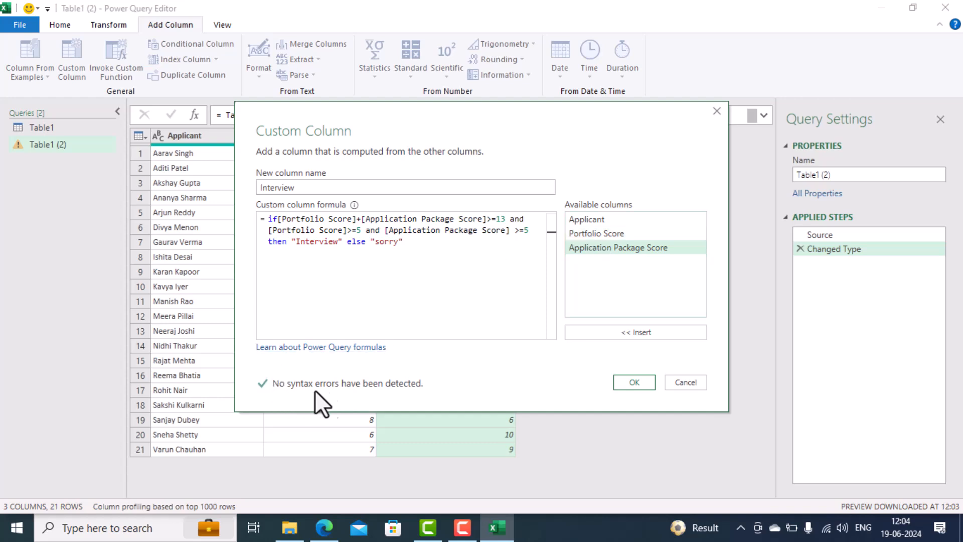
{"action": "left_click", "coordinate": [624, 386]}
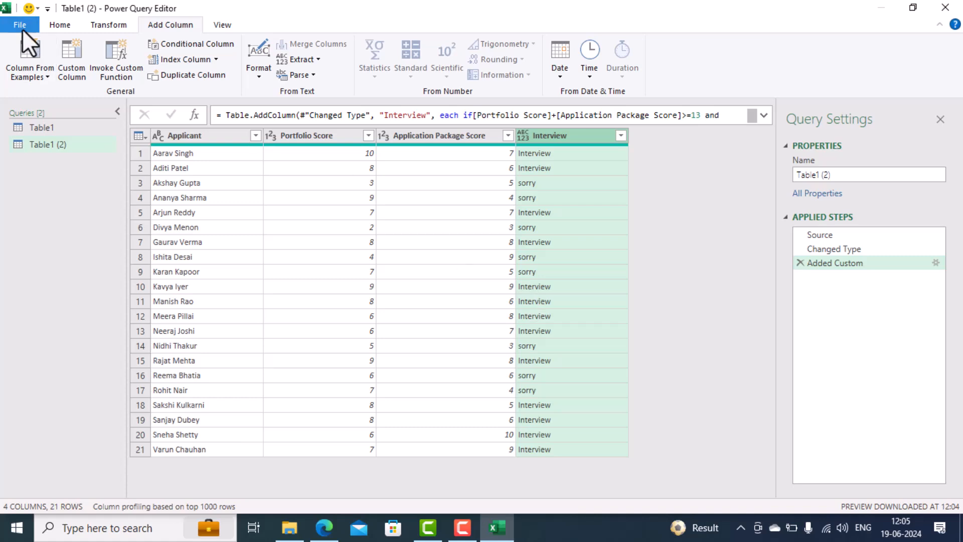
Close the query editor and load the resulting table into a new worksheet.
{"action": "left_click", "coordinate": [60, 26]}
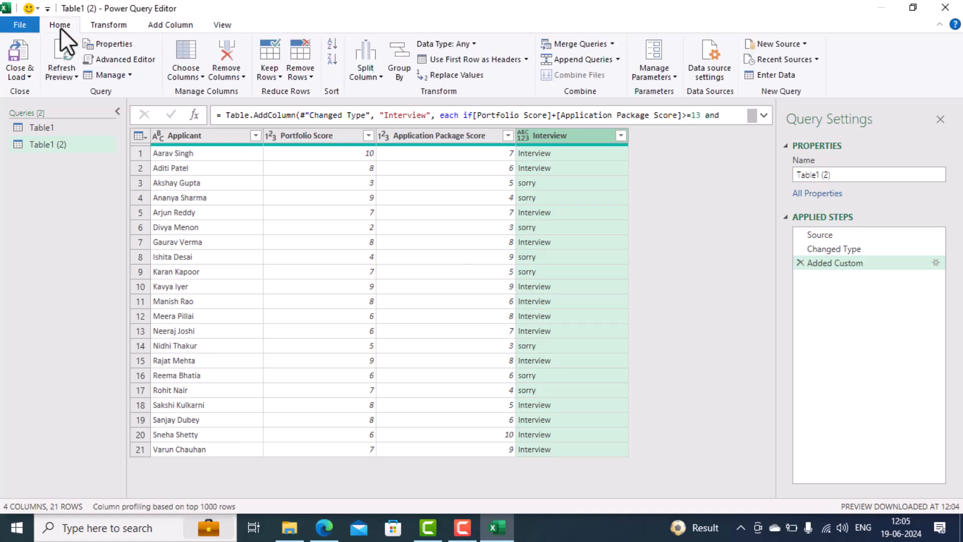
{"action": "left_click", "coordinate": [19, 46]}
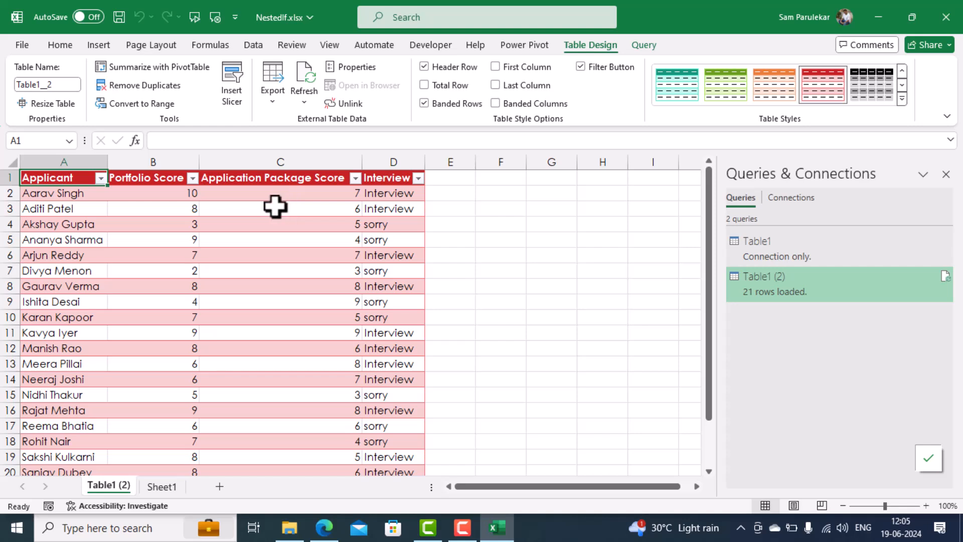
Filter the loaded table's Interview column to only the Interview value.
{"action": "left_click", "coordinate": [418, 178]}
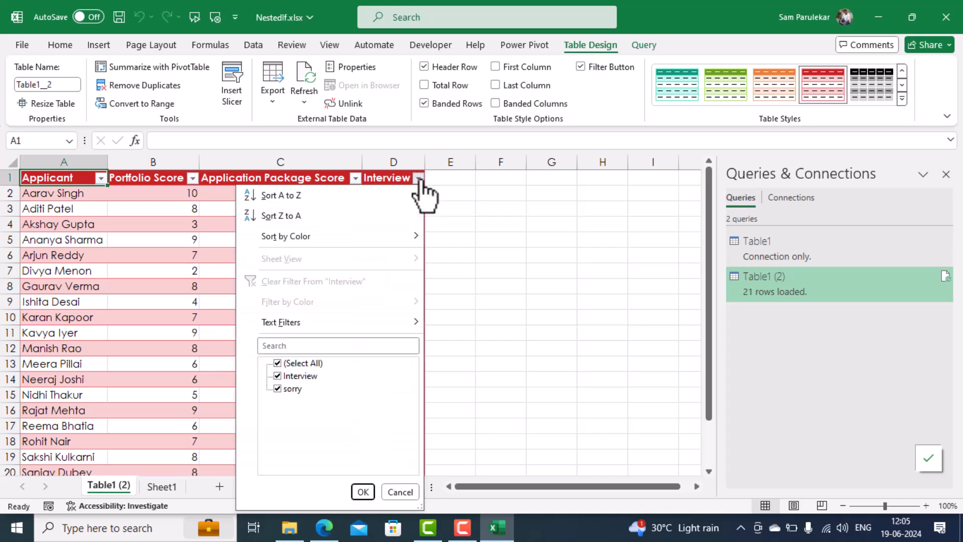
{"action": "left_click", "coordinate": [278, 362]}
{"action": "left_click", "coordinate": [277, 376]}
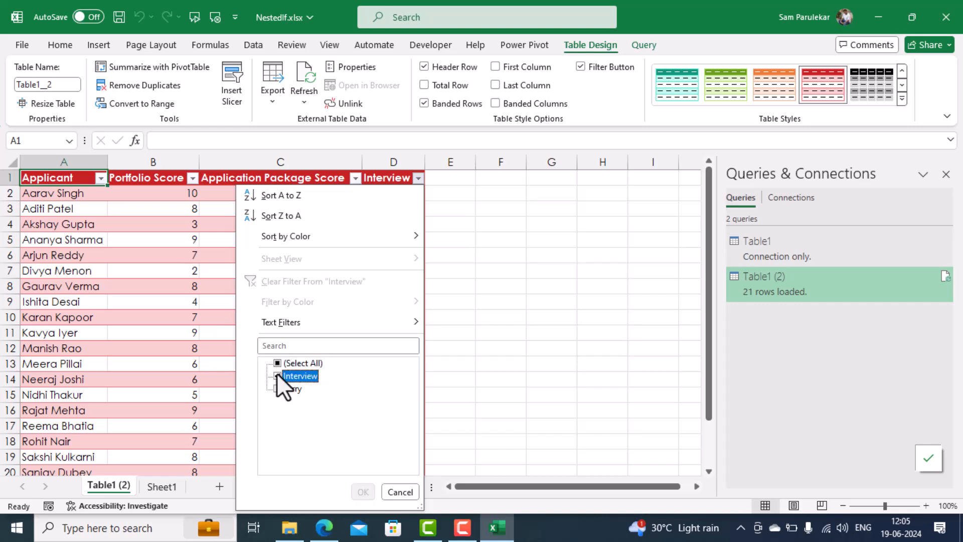